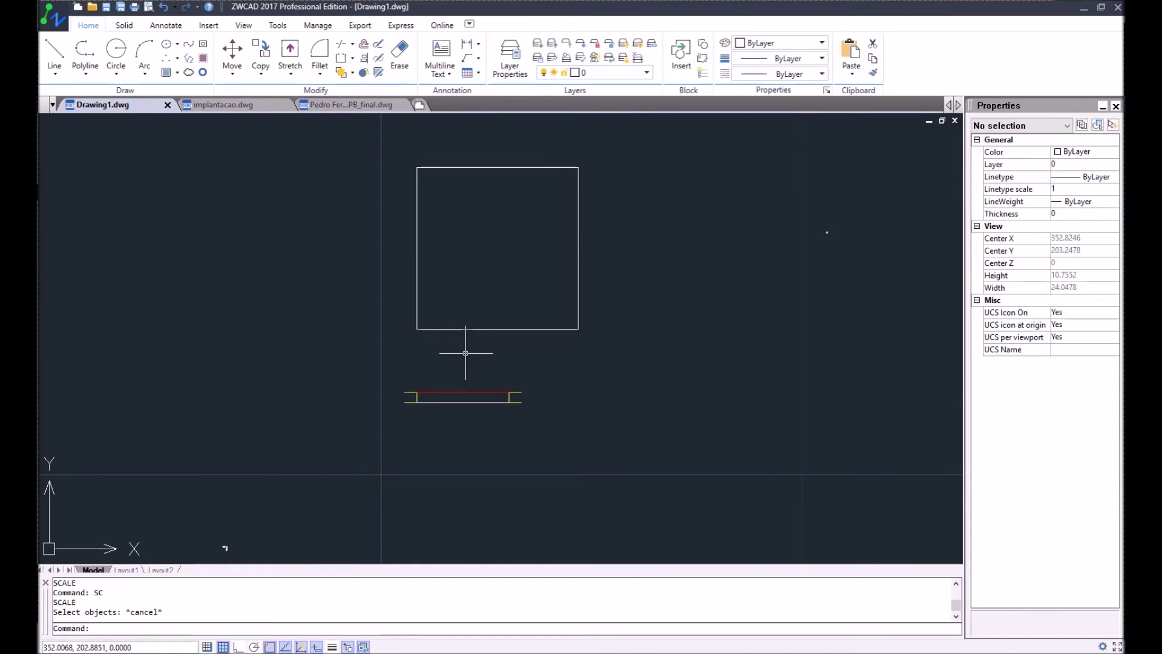
Step: Trial-scale the square by a factor of 0.75 from its lower-left corner
scroll(515, 314, "up", 1)
scroll(435, 436, "up", 1)
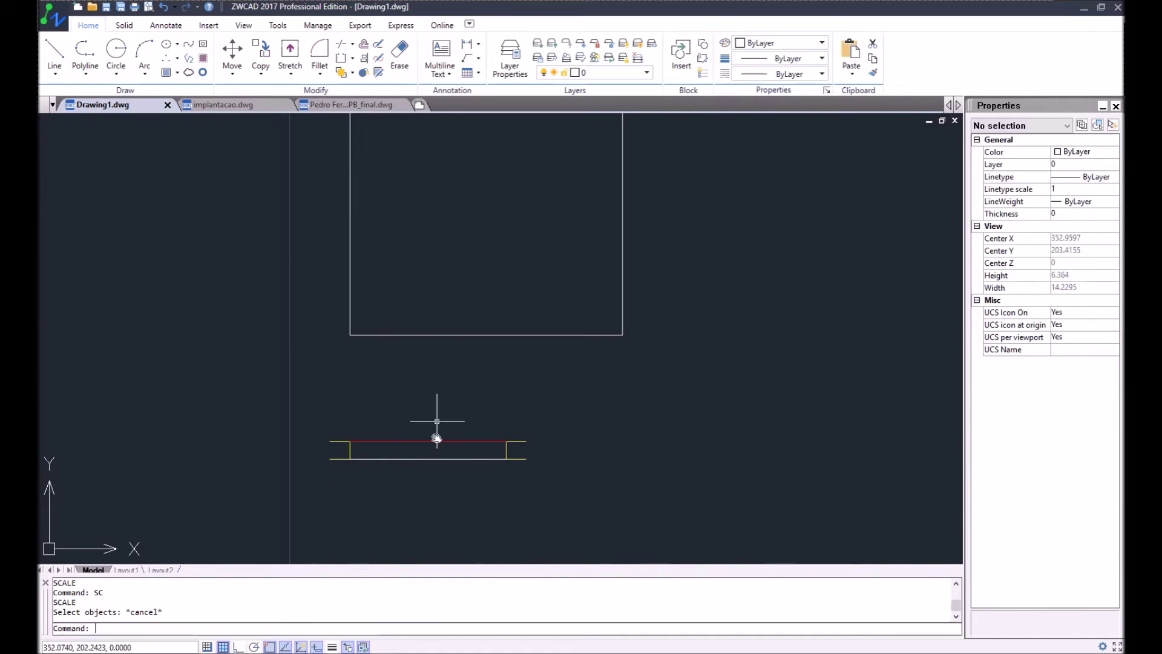
mouse_move(436, 438)
middle_mouse_down()
mouse_move(384, 488)
mouse_move(364, 545)
middle_mouse_up()
scroll(402, 454, "down", 1)
scroll(391, 458, "up", 1)
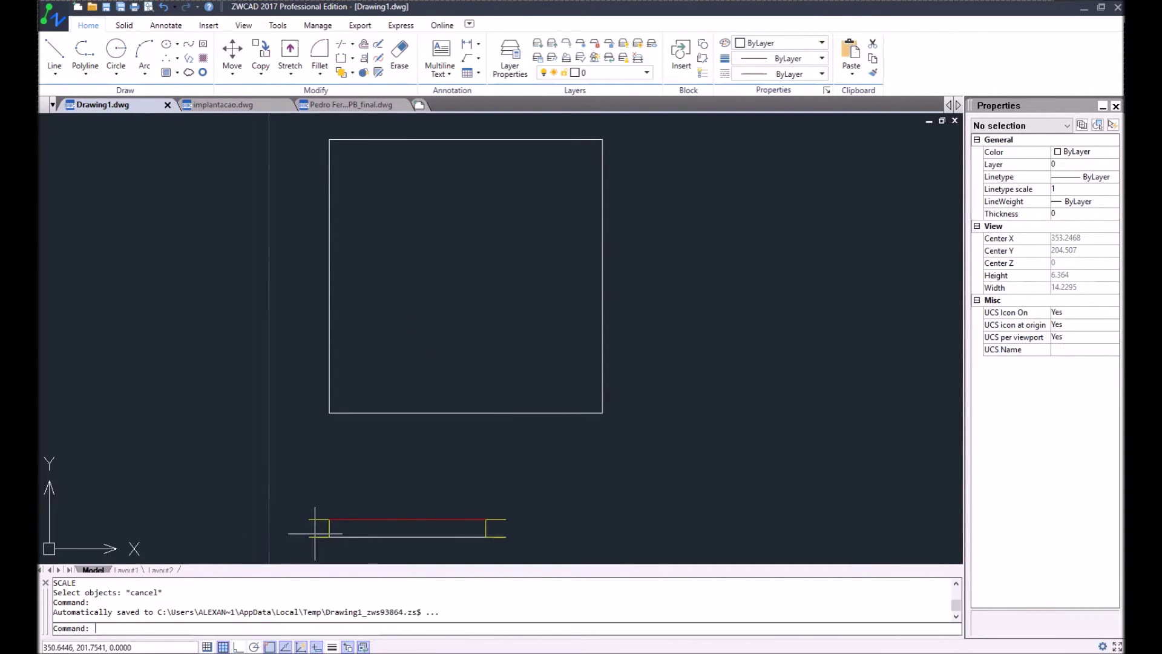
left_click(416, 413)
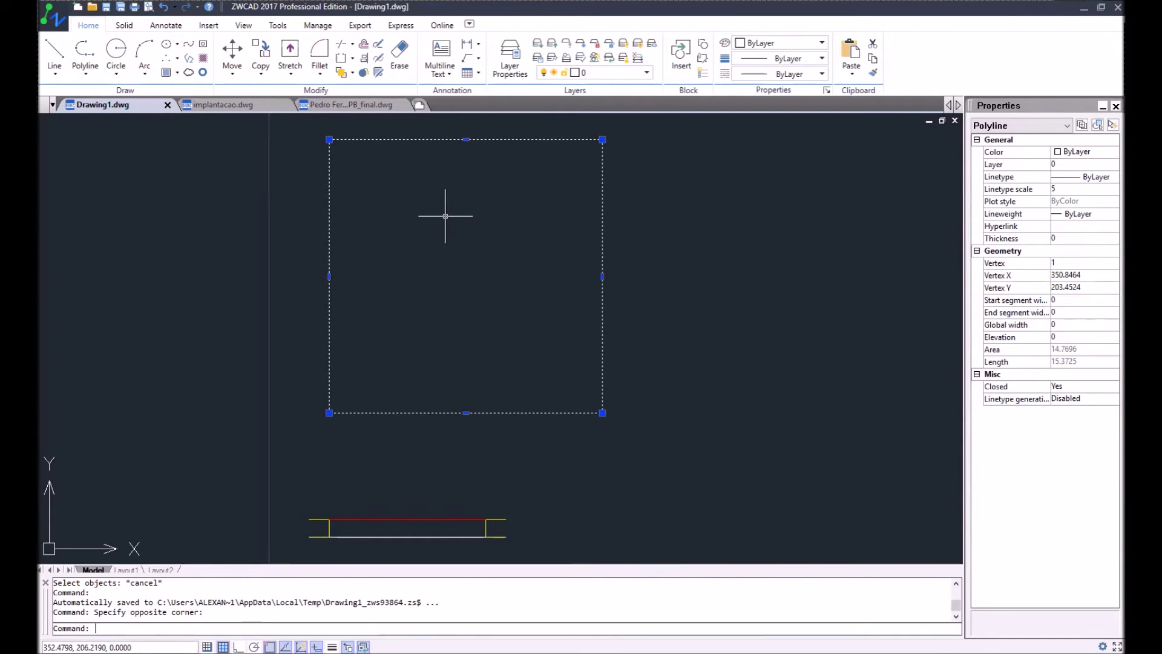
type("sca")
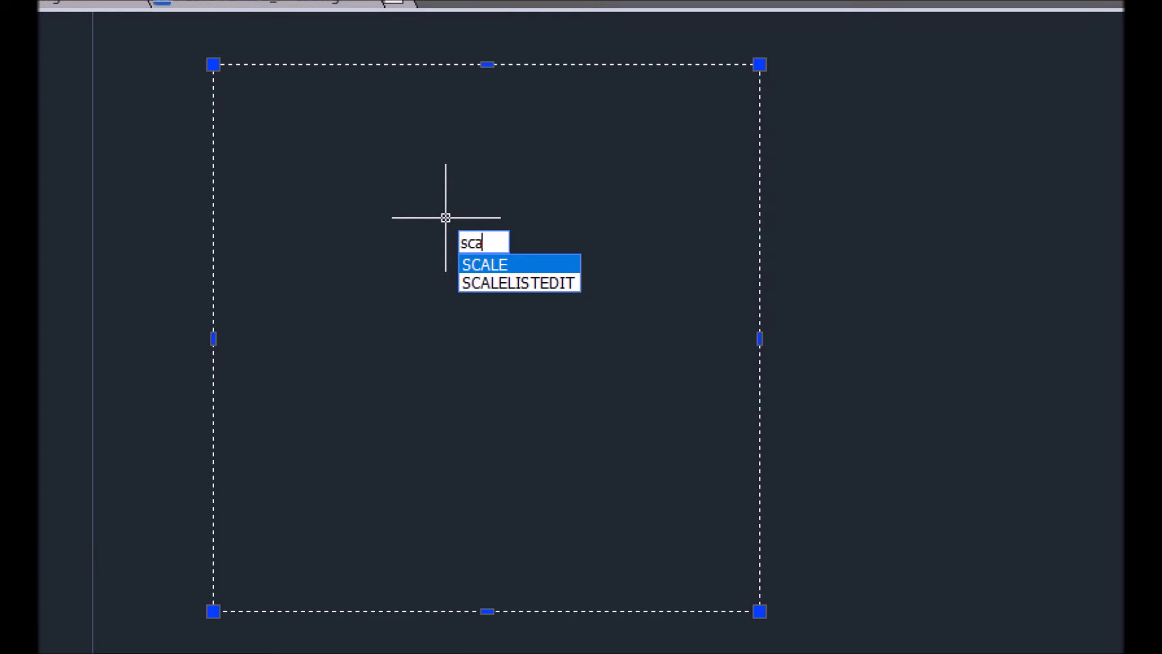
type("-")
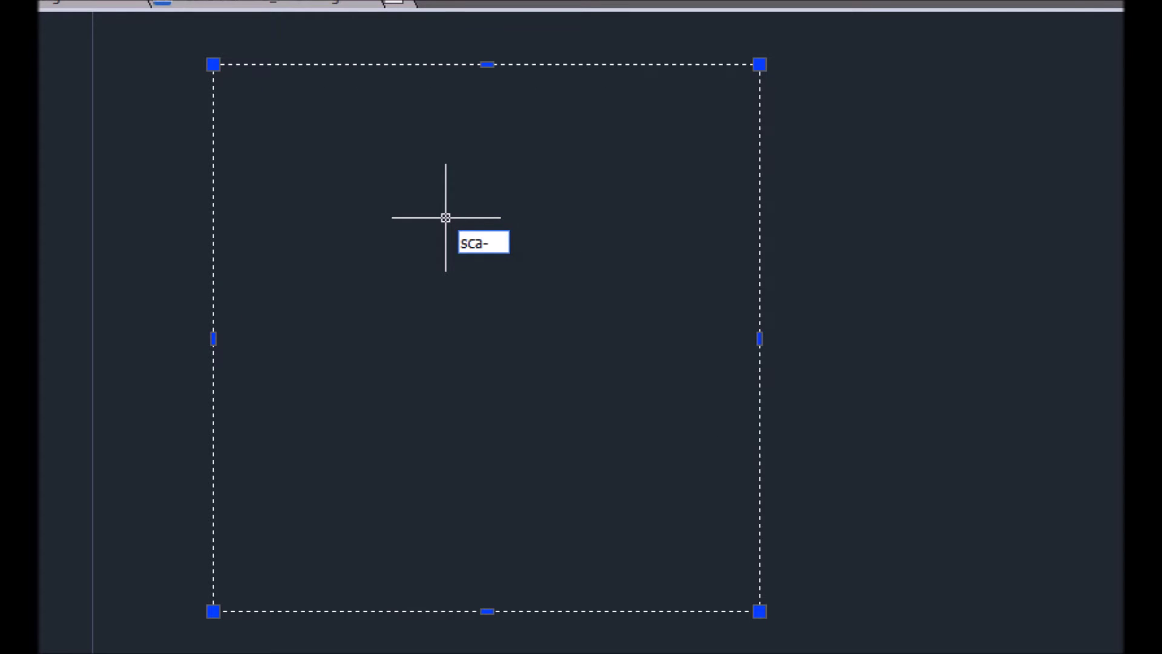
key("BackSpace")
key("Return")
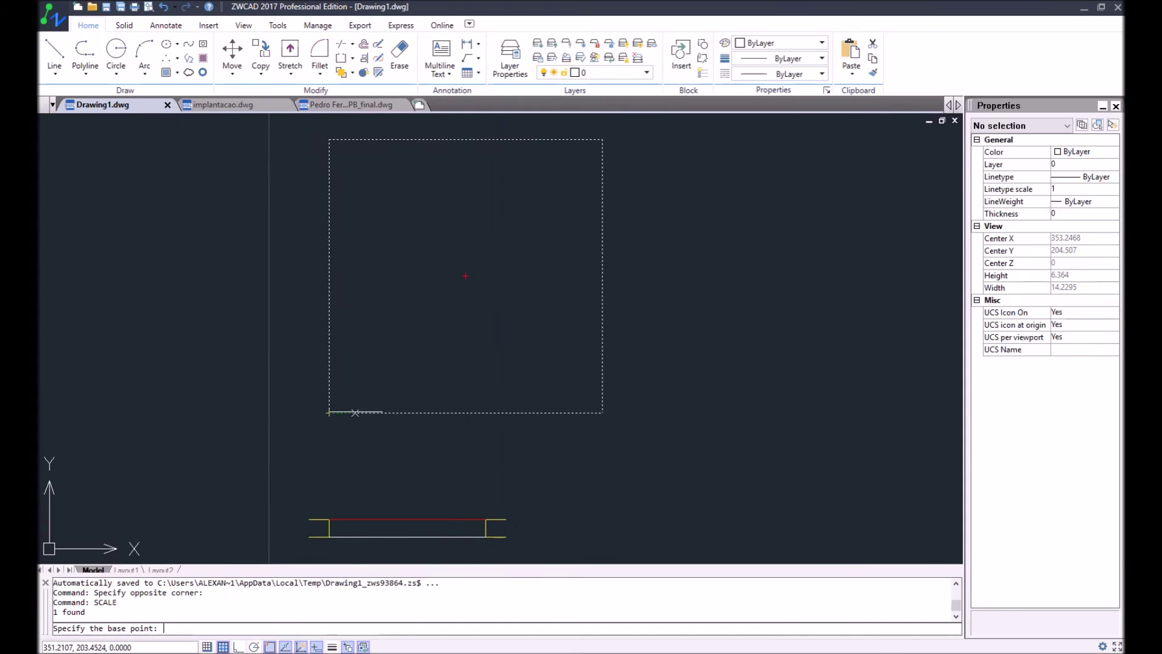
left_click(329, 413)
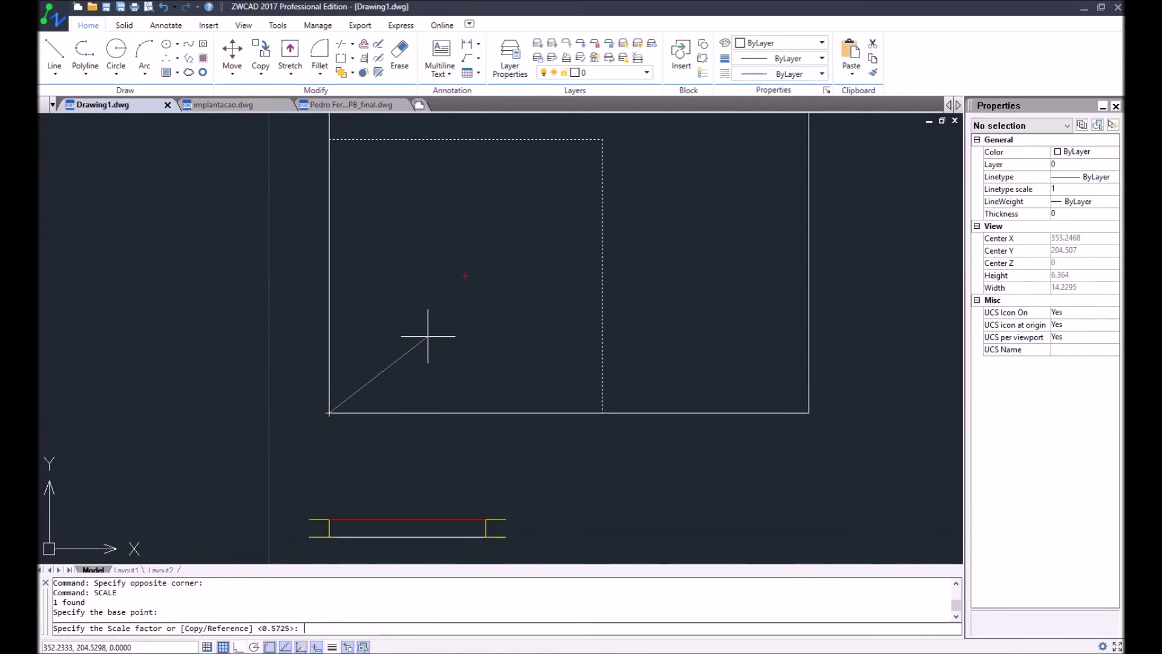
type("0.75")
key("Return")
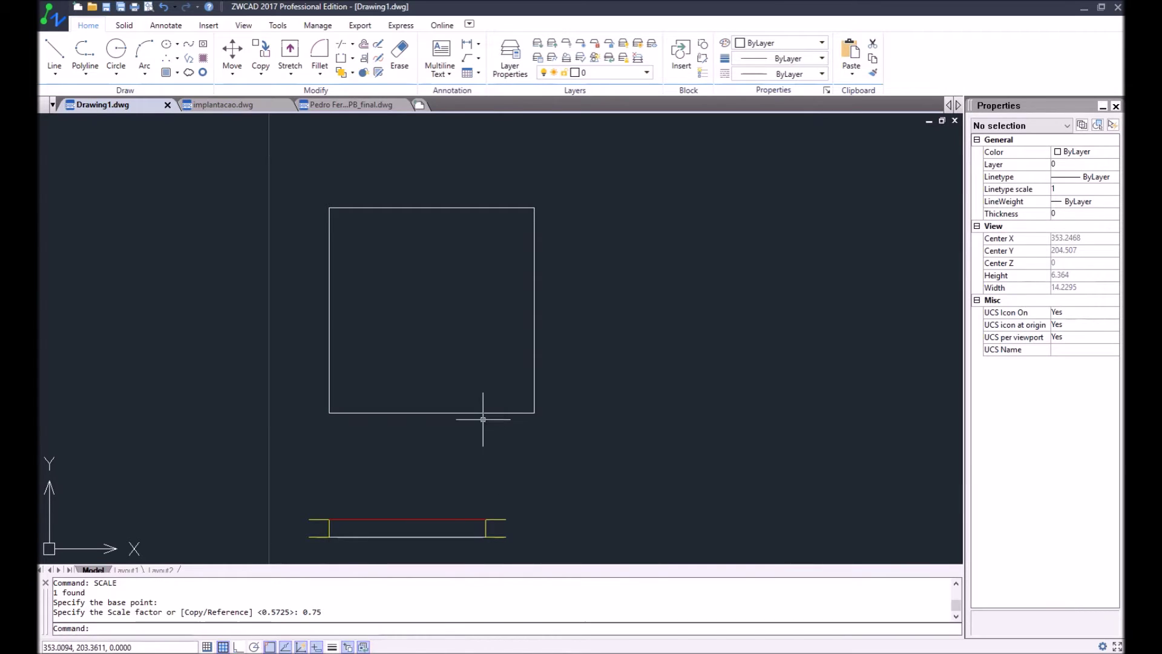
Step: Undo the trial scaling, window-select the square, then cancel that selection
type("u")
key("Return")
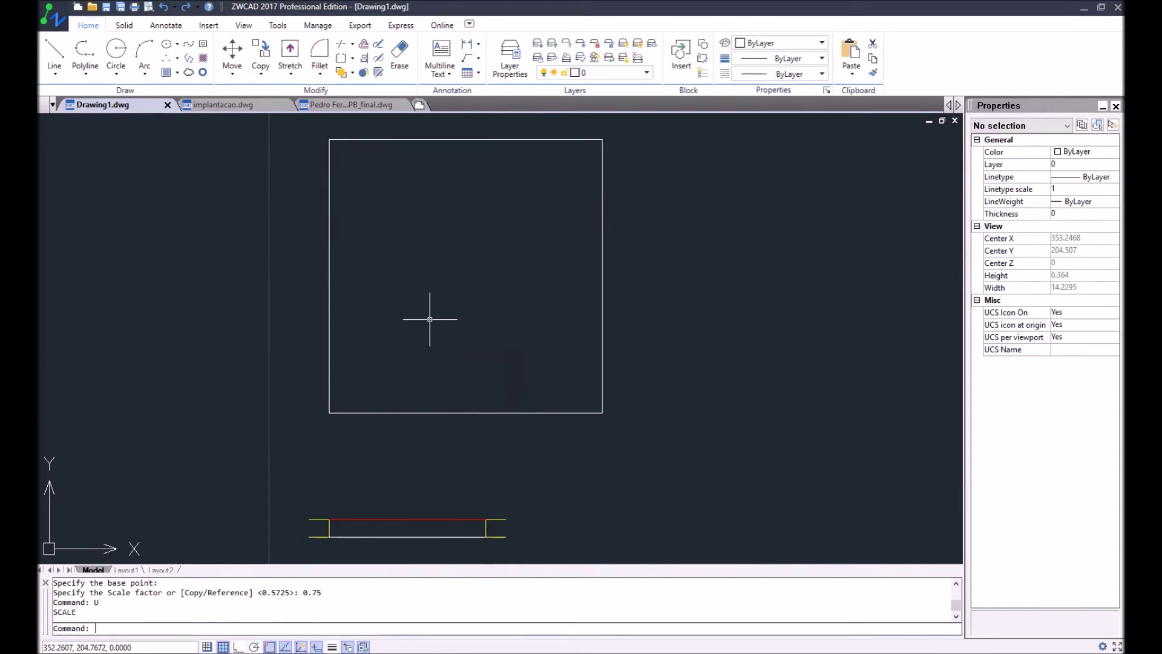
left_click(484, 375)
left_click(455, 419)
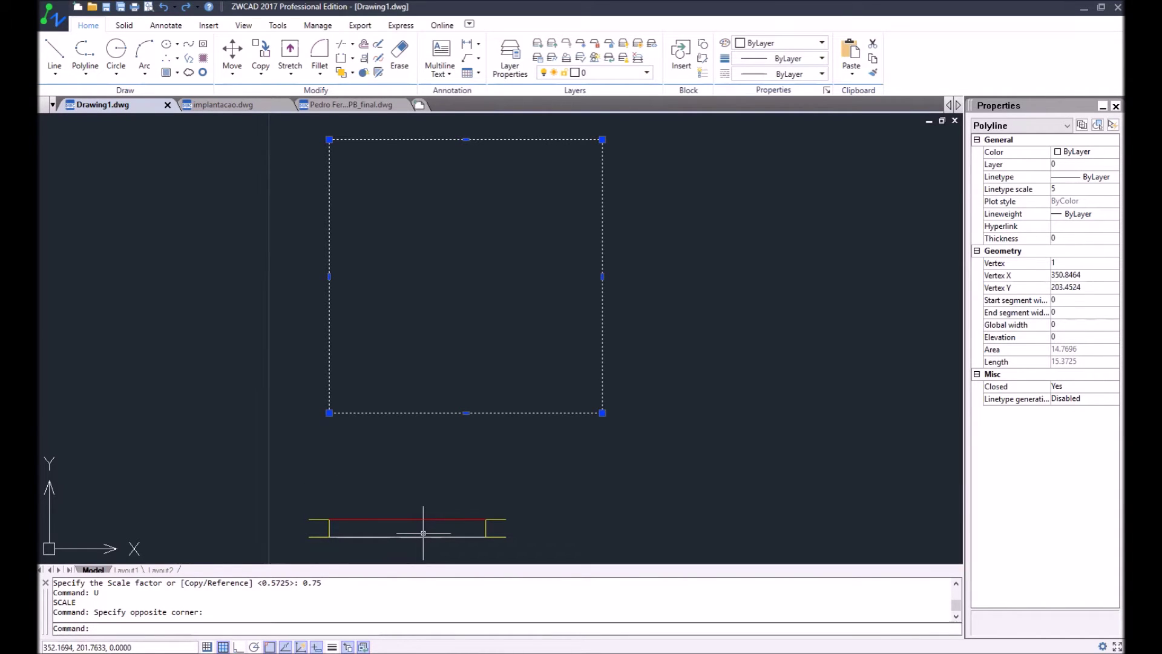
key("Escape")
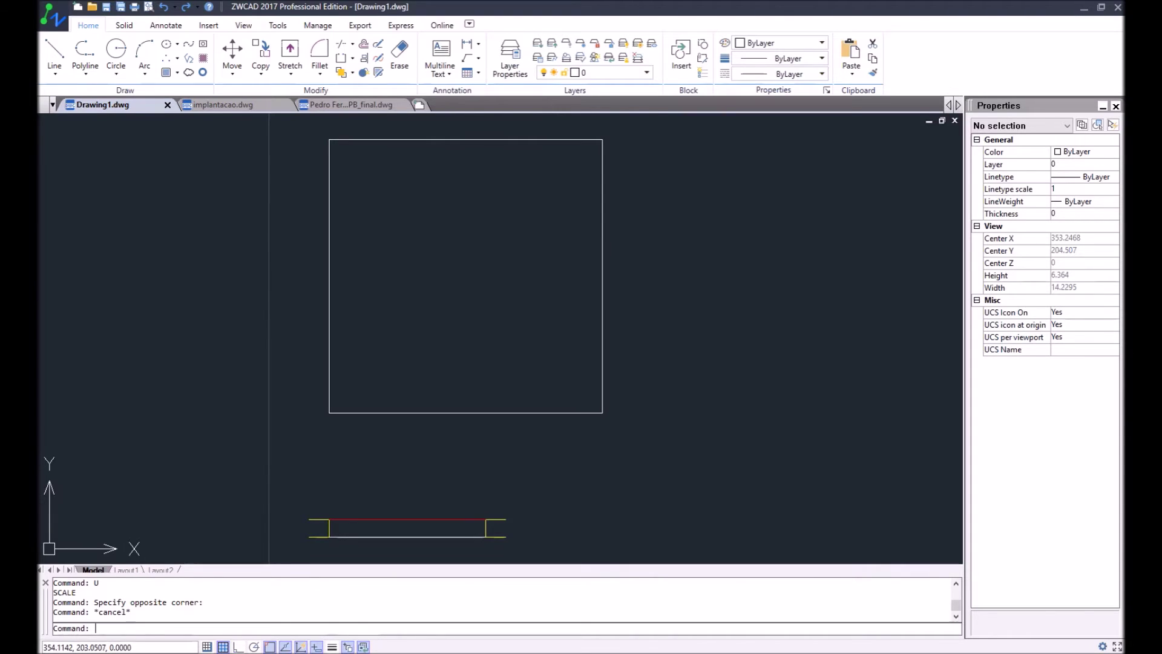
Step: Start Scale from the Modify panel's Stretch dropdown and pick the square
type("sca")
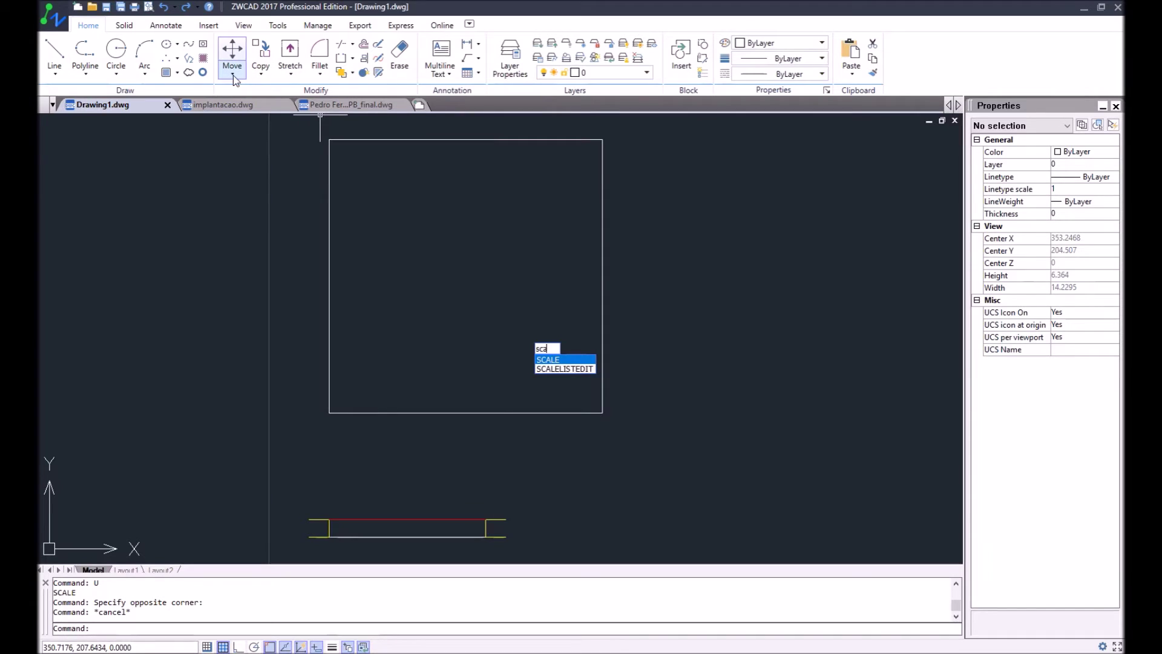
key("Escape")
left_click(234, 75)
left_click(290, 74)
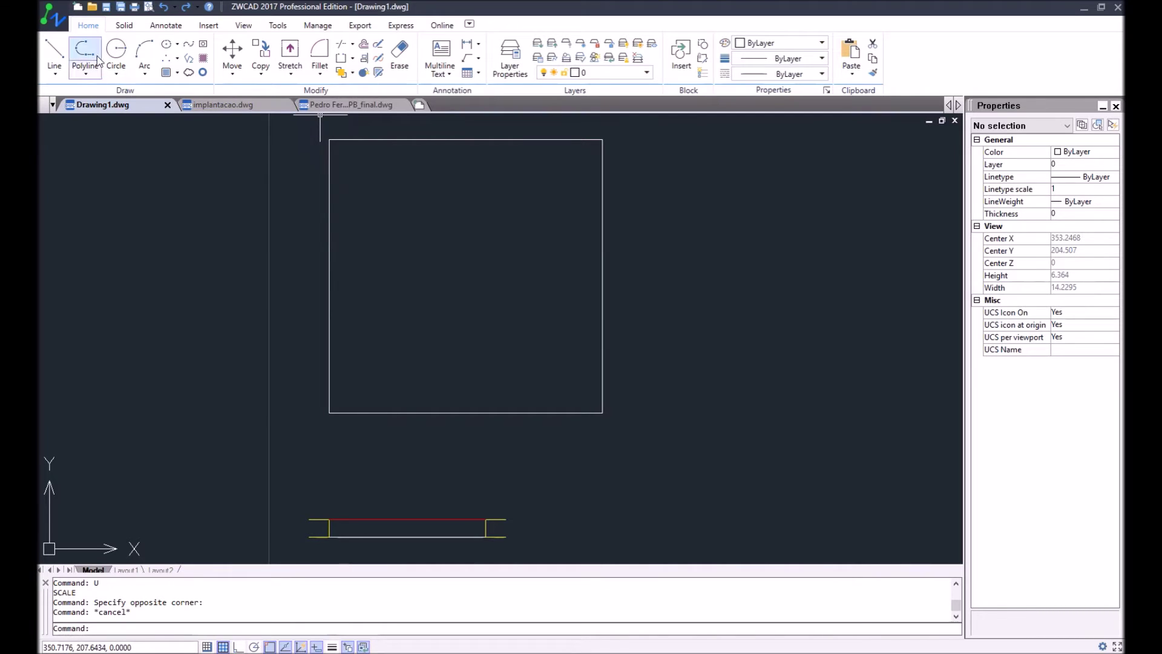
left_click(291, 74)
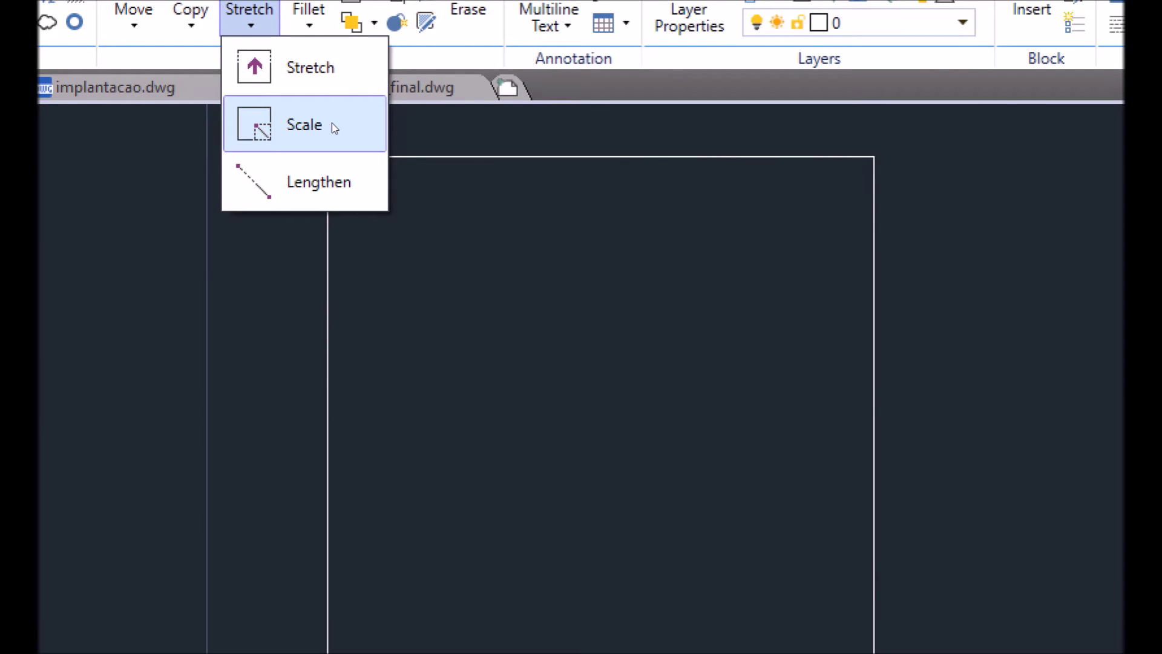
left_click(332, 127)
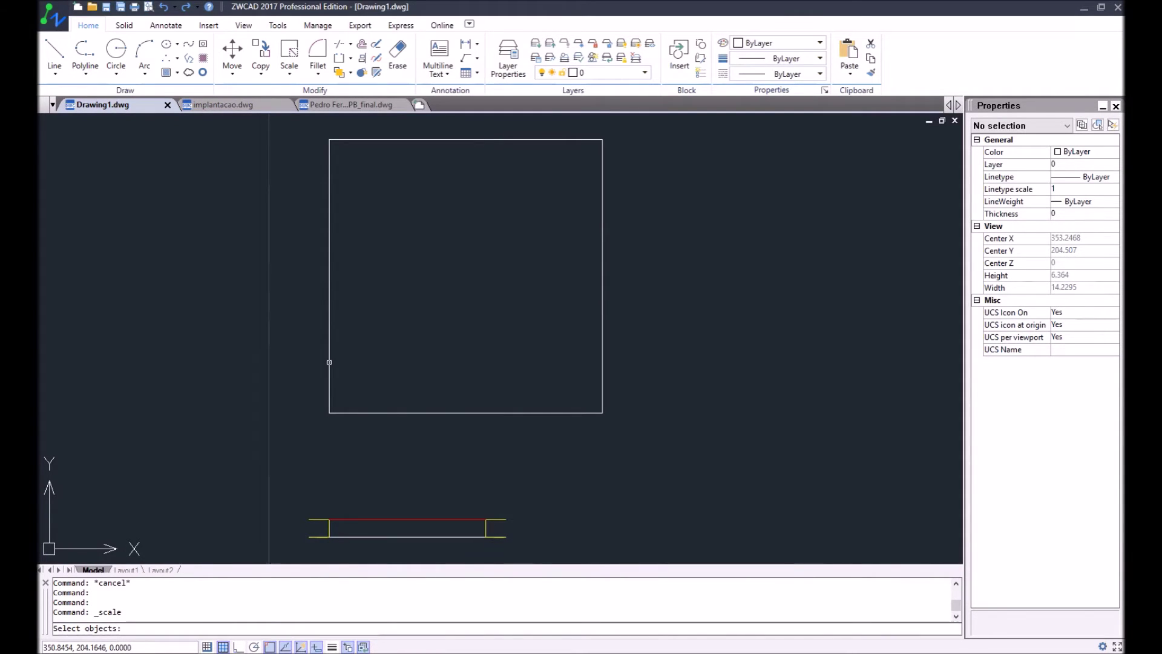
left_click(328, 362)
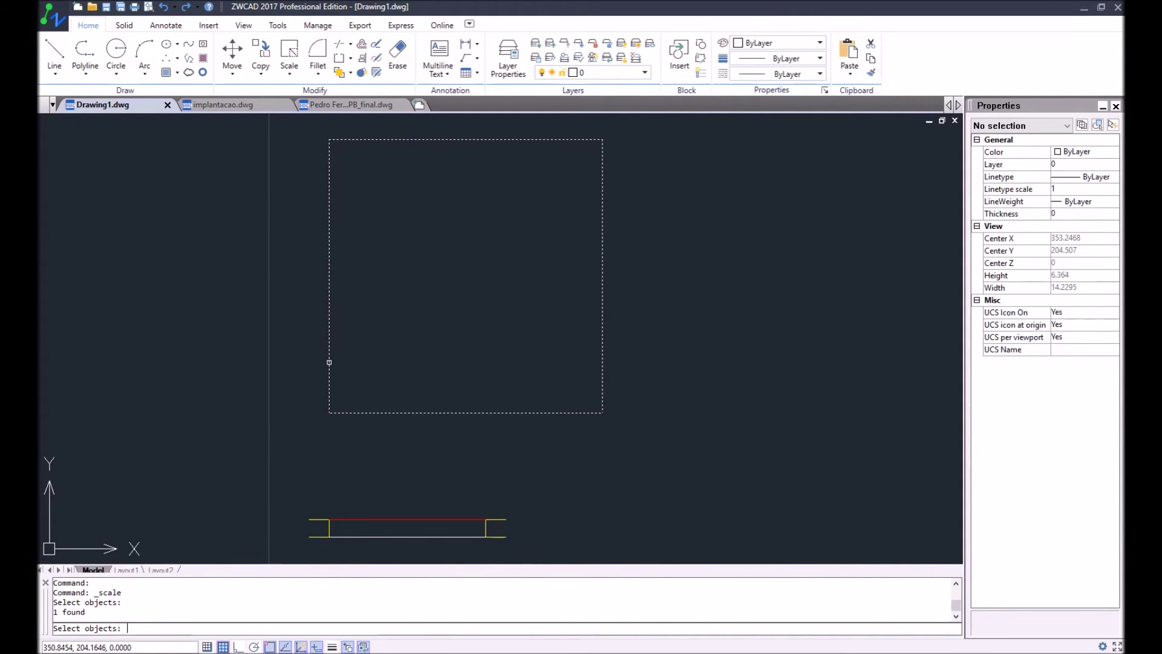
Step: Confirm the square, fix the base point at its lower-left corner, and choose Reference
key("Return")
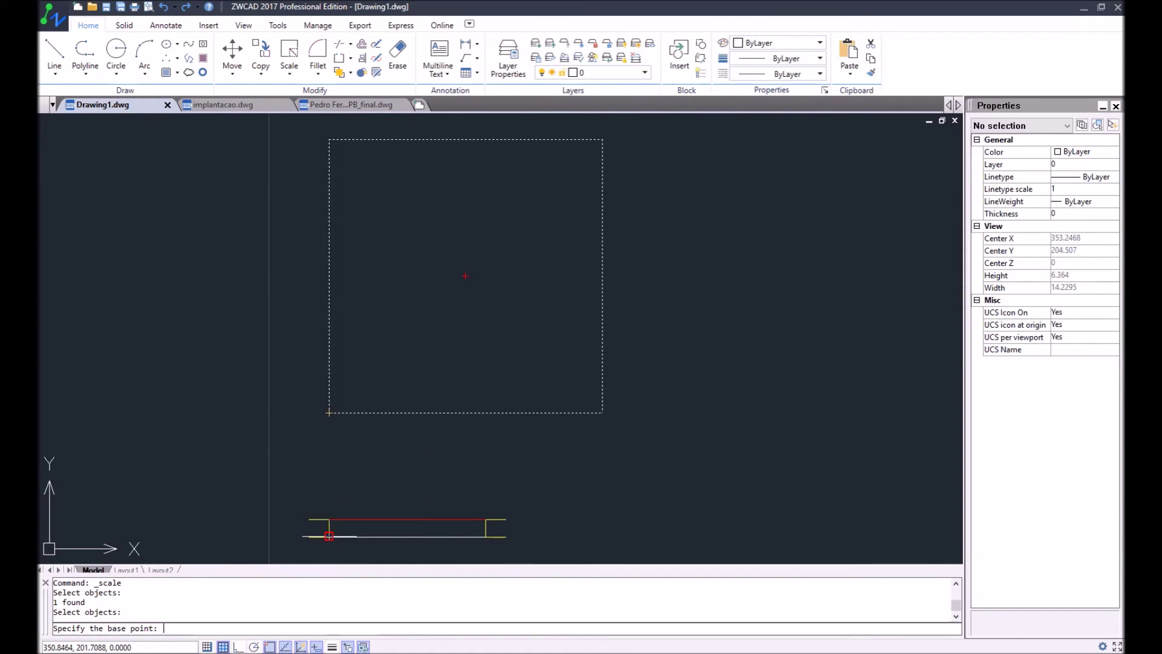
left_click(329, 412)
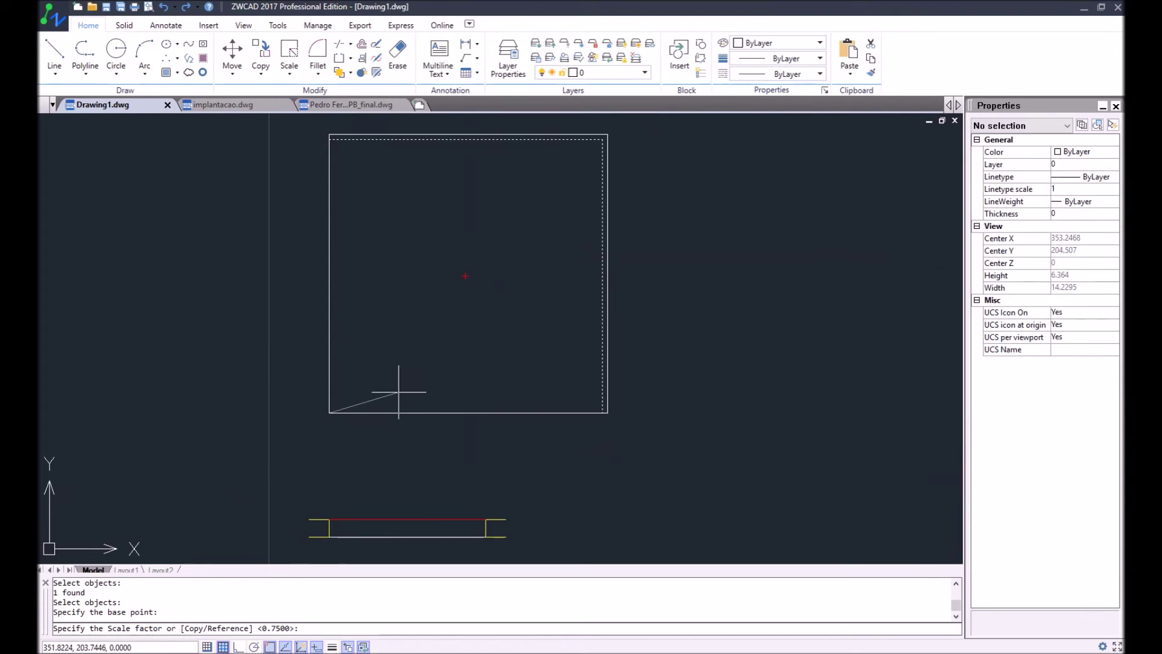
right_click(398, 392)
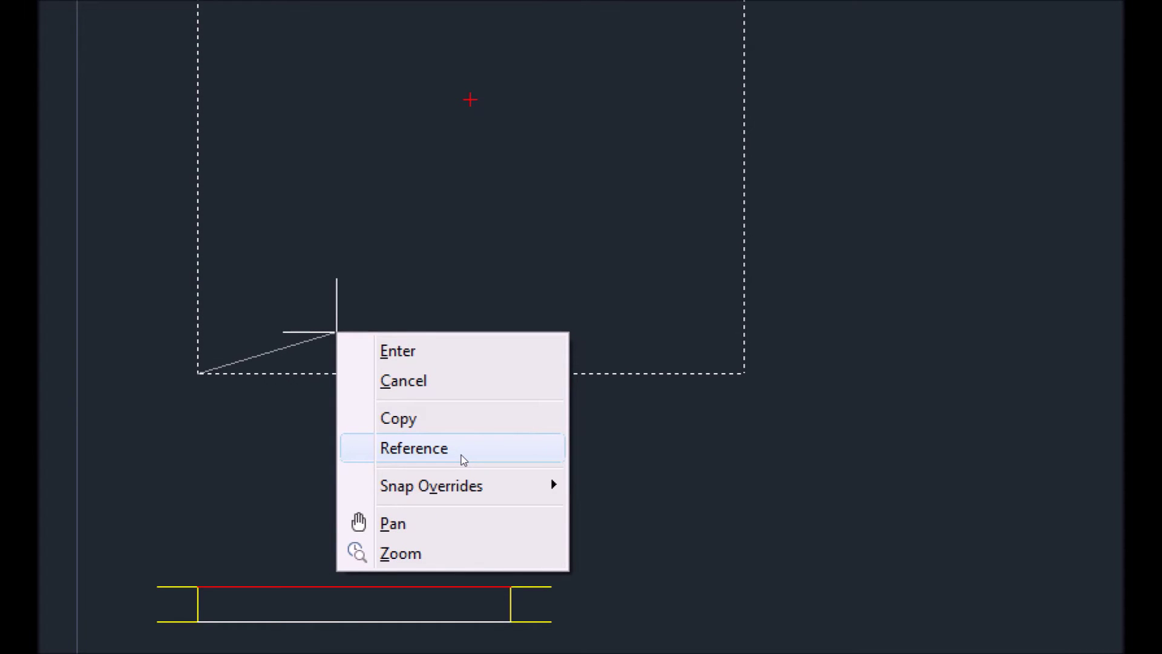
left_click(461, 455)
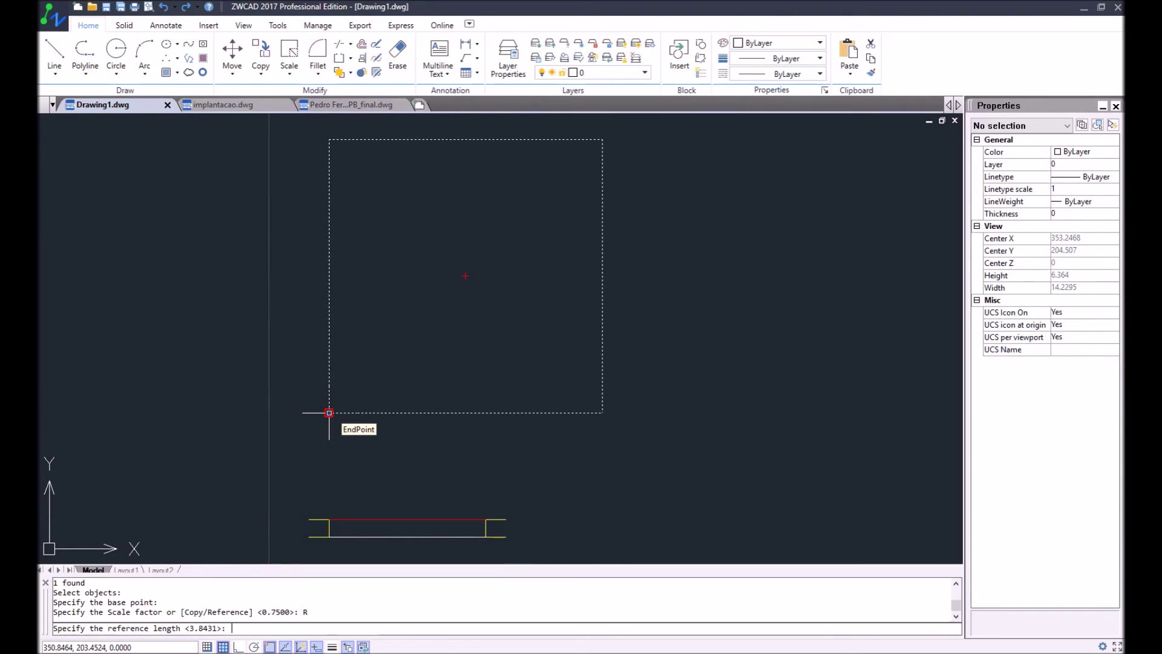
Step: Measure the reference length from the square's lower-left to lower-right corner
left_click(329, 413)
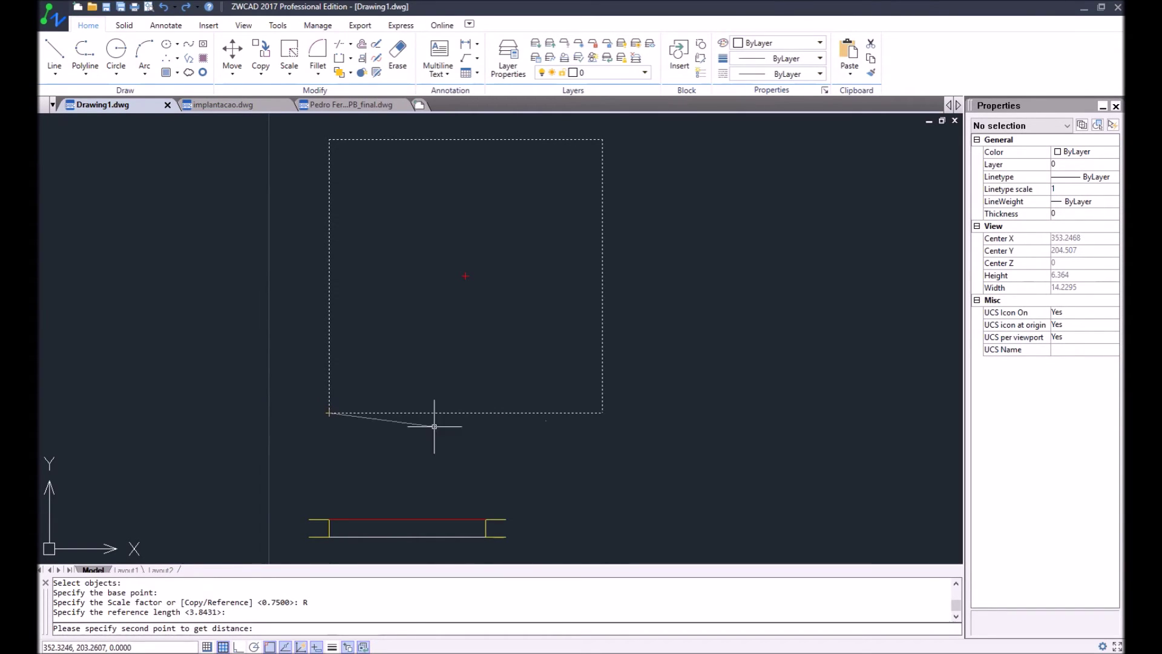
left_click(603, 413)
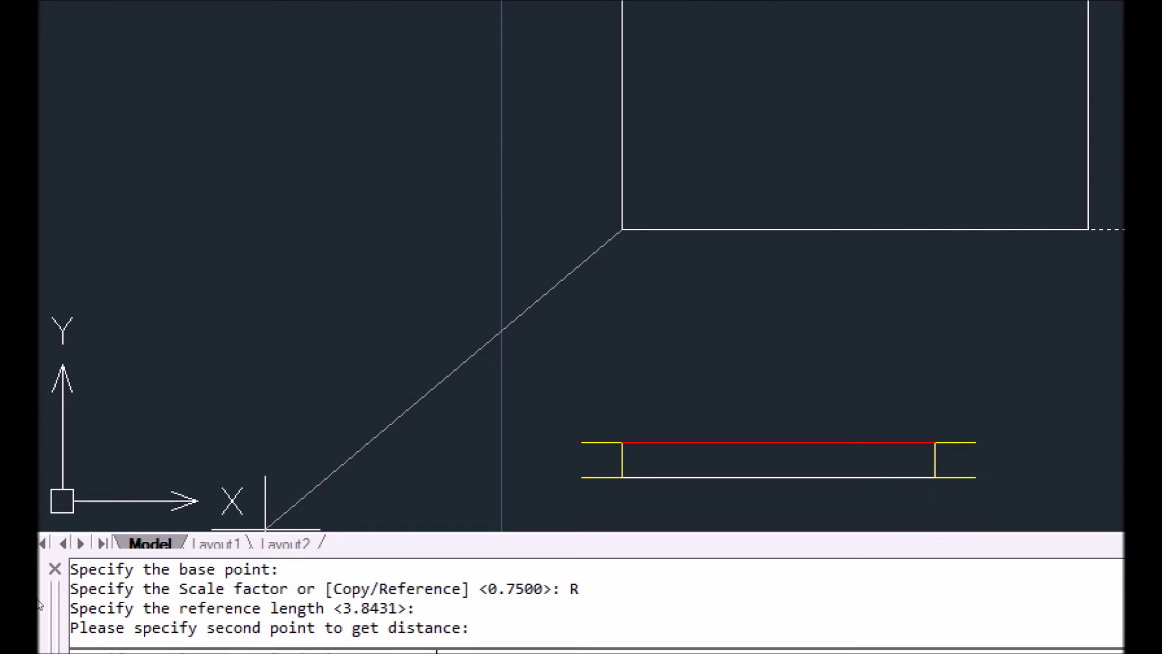
left_click(466, 276)
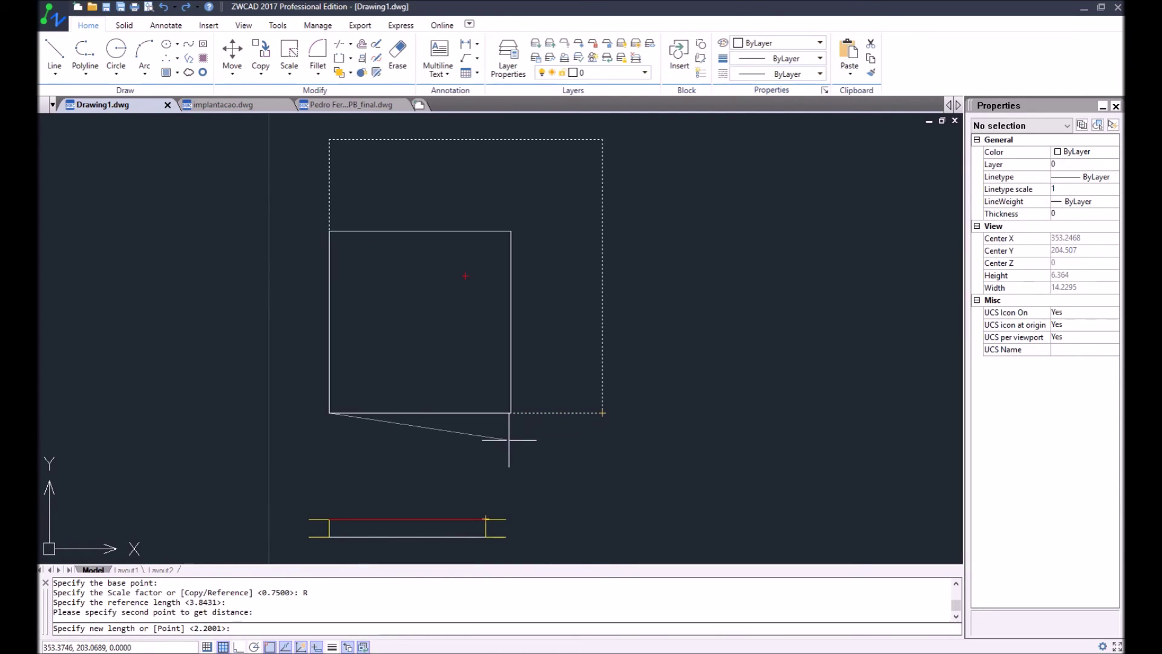
Step: Turn on Ortho (F8), toggle object snap tracking off and back on, and open the snap menu
key("F8")
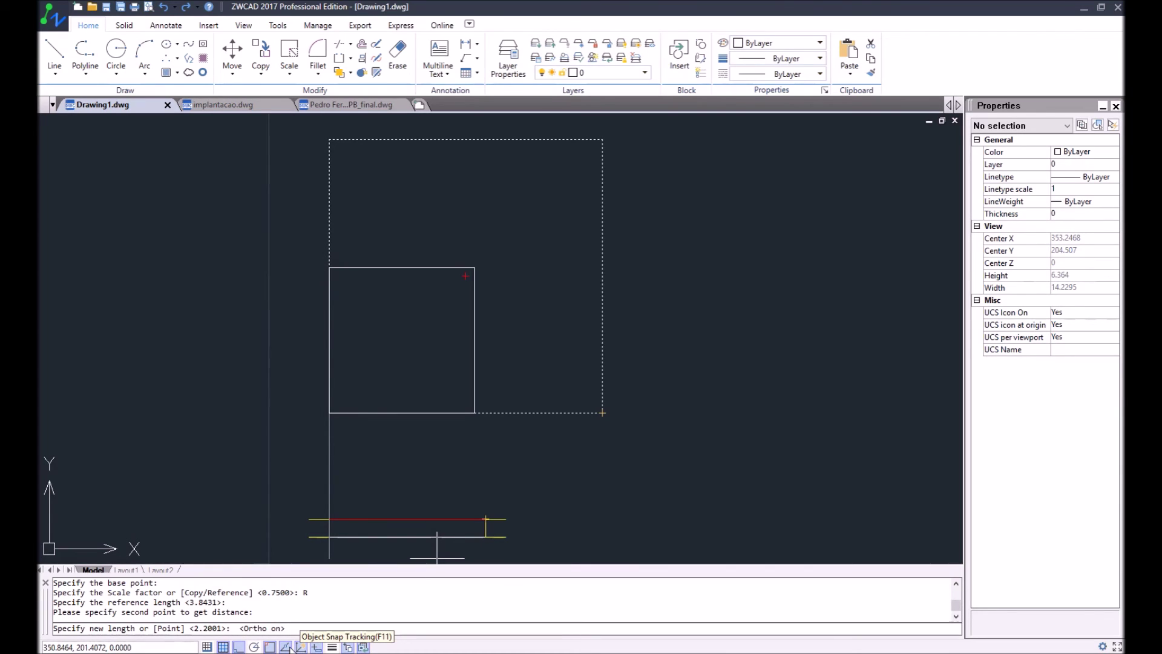
left_click(291, 647)
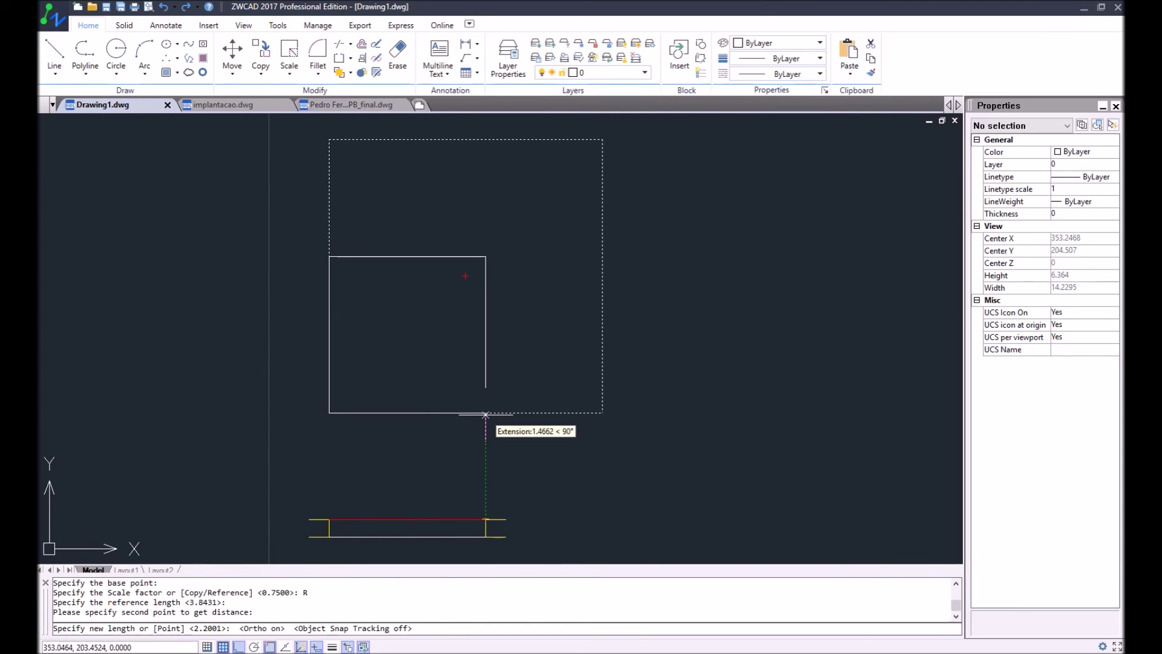
key("F11")
scroll(491, 509, "up", 1)
scroll(508, 525, "up", 1)
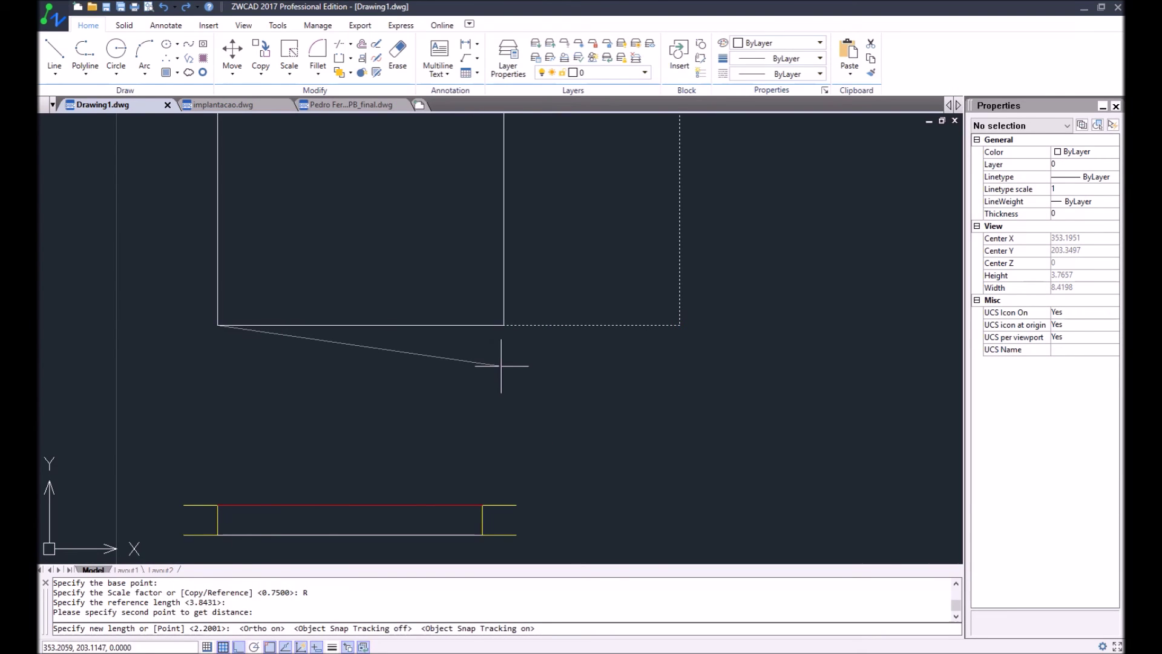
right_click(495, 295, "shift")
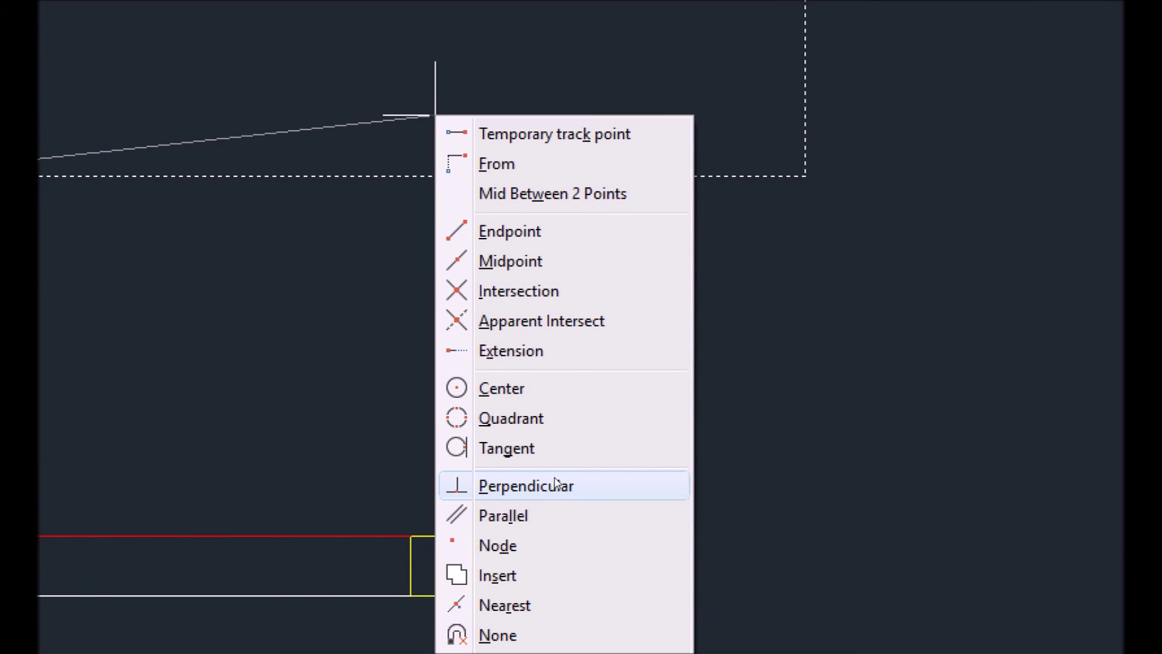
Step: Snap perpendicular to the opening's right jamb so the square matches the opening's width
left_click(555, 484)
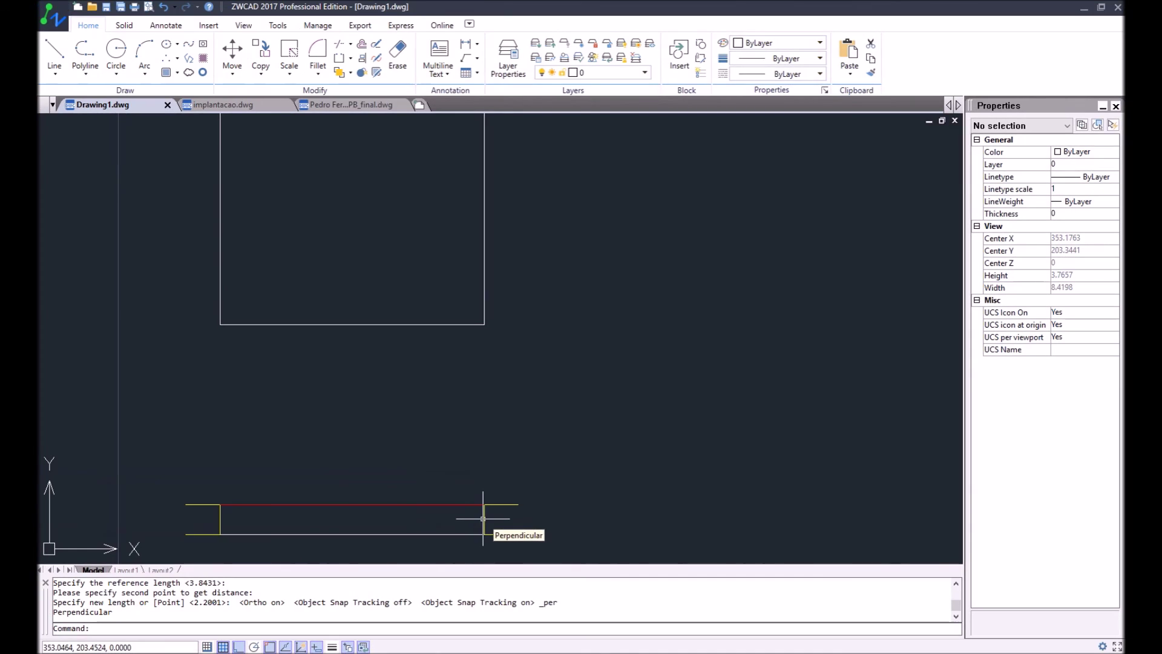
left_click(483, 519)
scroll(602, 421, "down", 3)
scroll(461, 309, "up", 2)
scroll(557, 315, "down", 1)
middle_click_drag(566, 337, 554, 299)
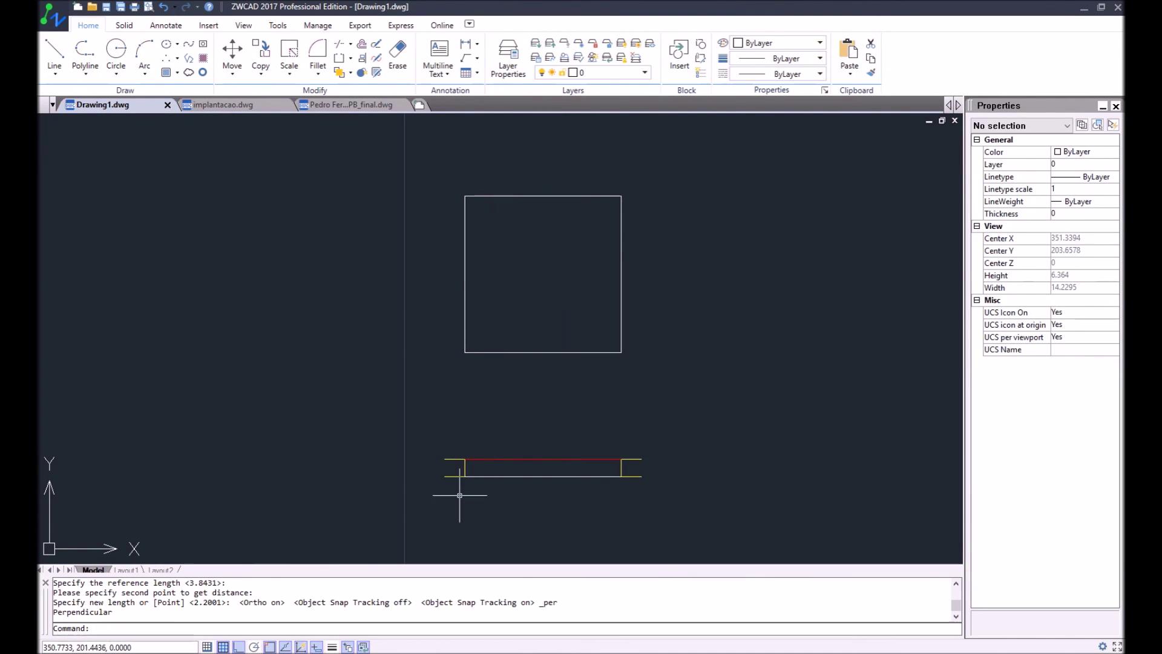